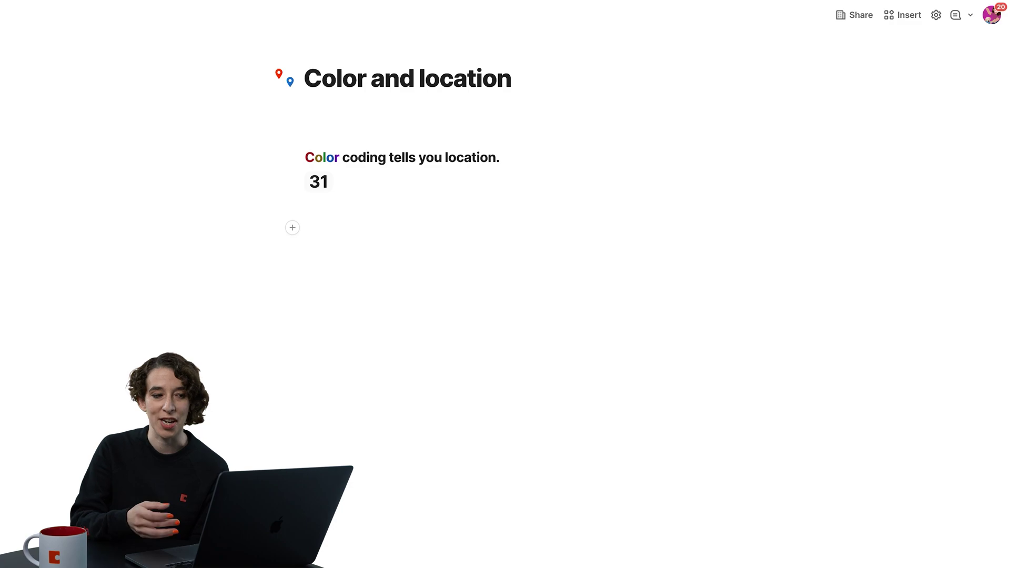
Preview the Blog Posts and Type A references in the formula behind the 31 result
right_click(319, 182)
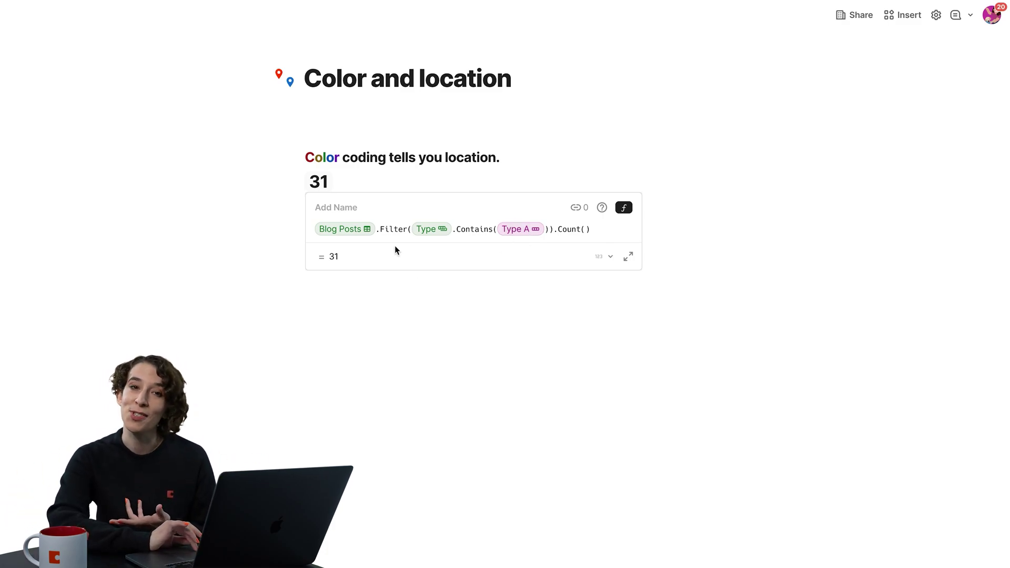
click(349, 230)
click(524, 234)
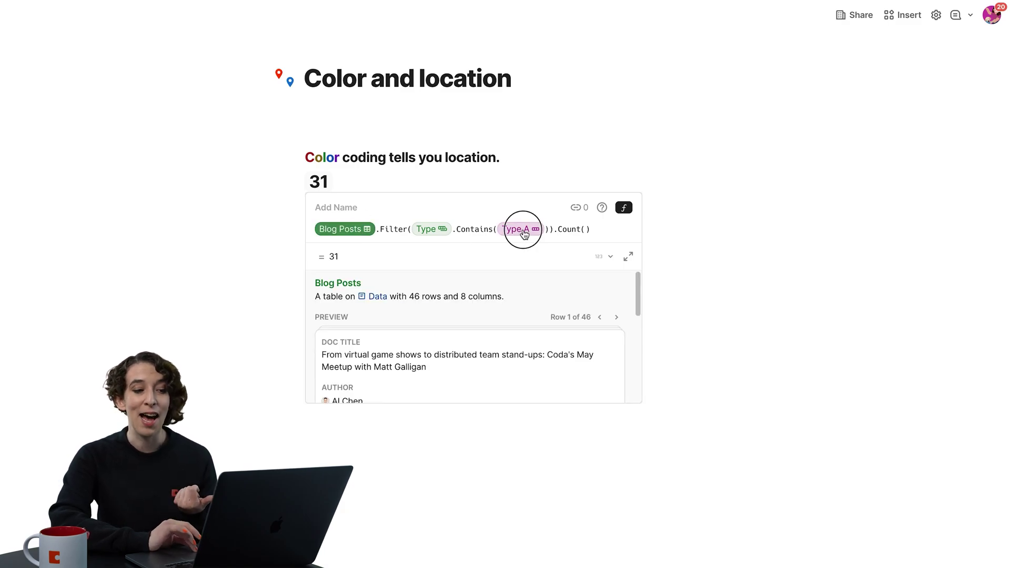
click(271, 218)
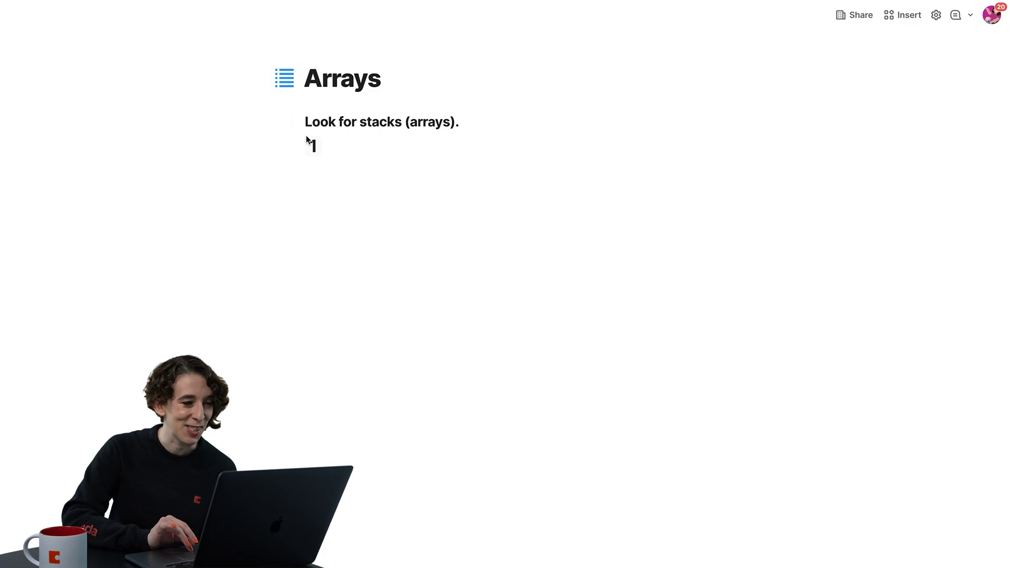
Open the formula behind the 1 result on the Arrays page
click(313, 145)
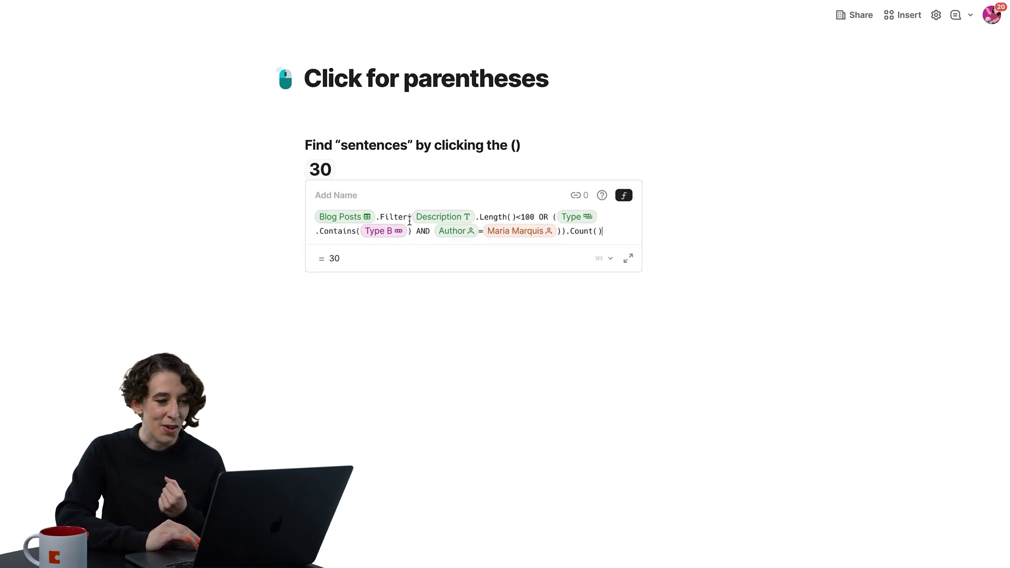
Highlight the matching parentheses for Filter(, Contains( and the Type/Author grouping
click(409, 219)
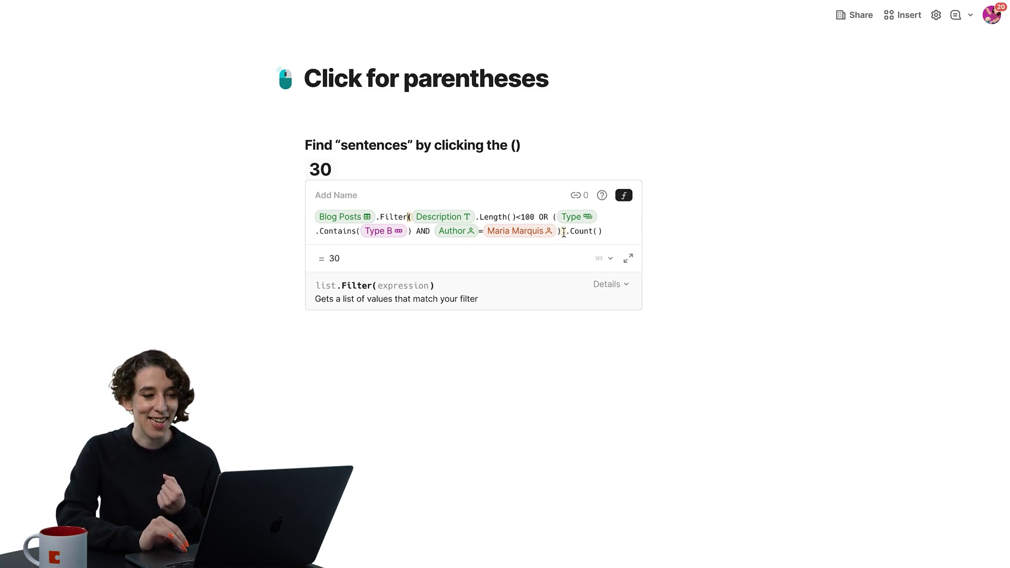
click(409, 231)
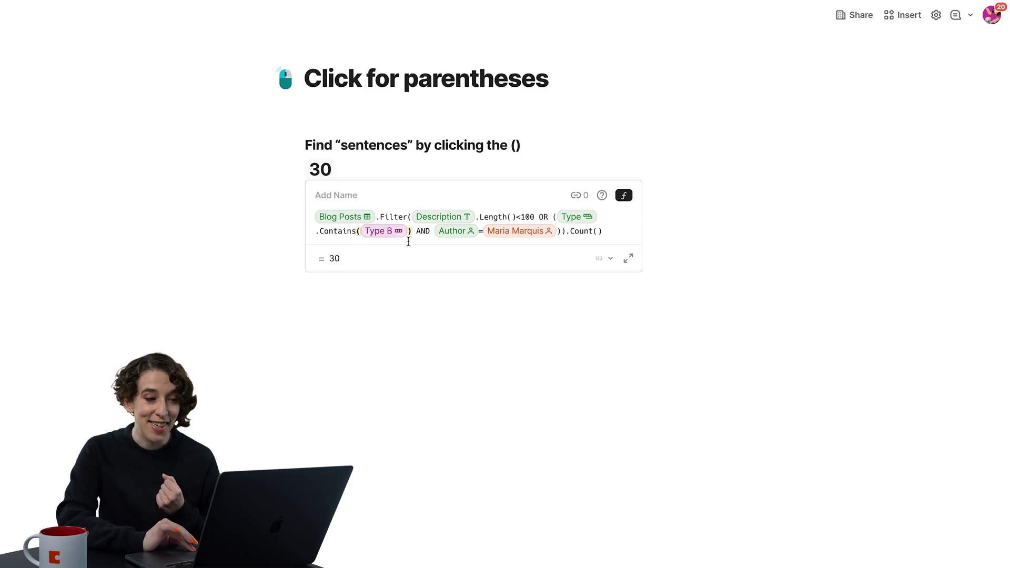
click(554, 217)
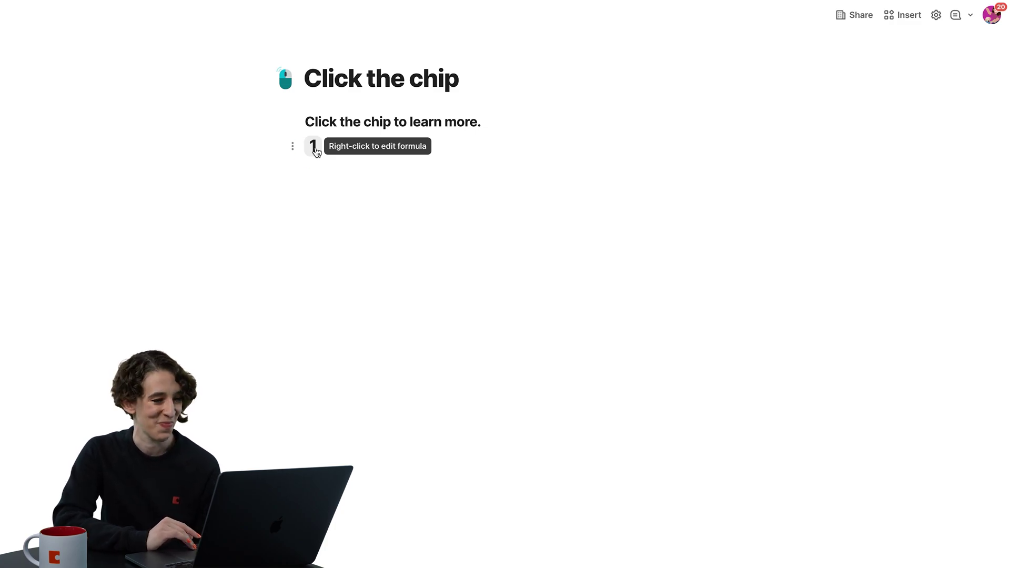
Preview the Blog Posts, Type and Product references in the 1-result formula, then close it
right_click(316, 150)
click(361, 195)
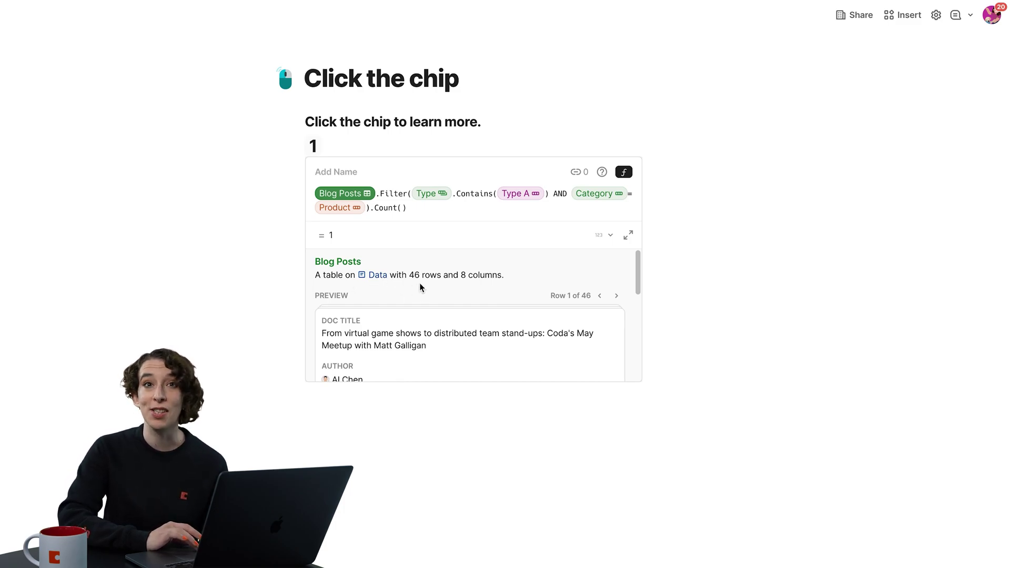
click(433, 196)
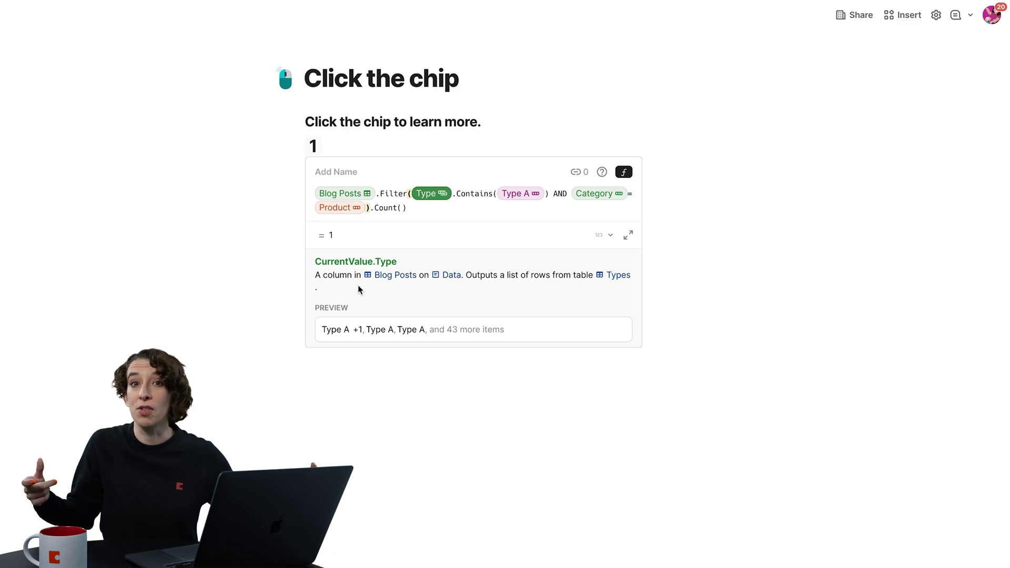
click(355, 209)
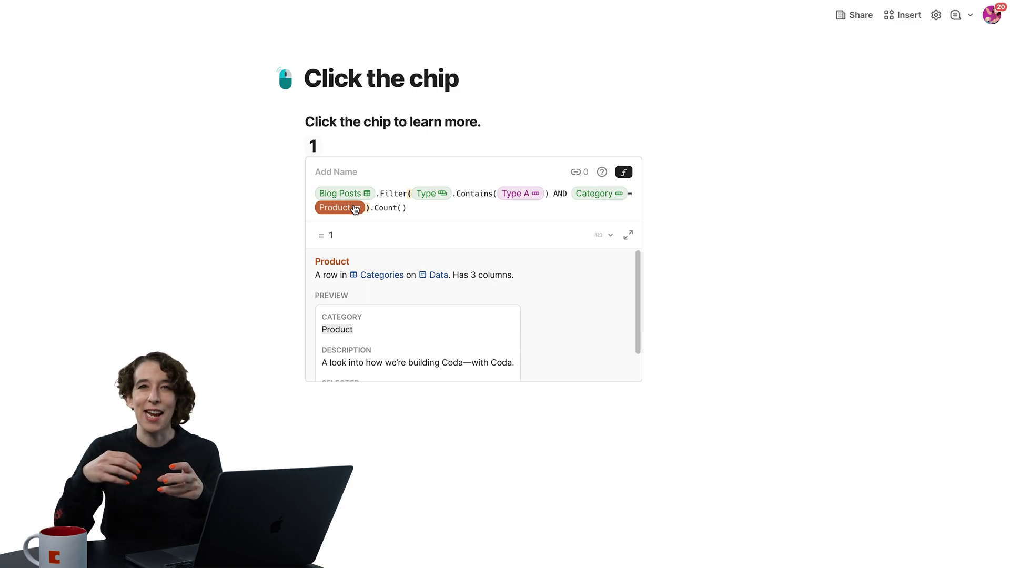
key(Escape)
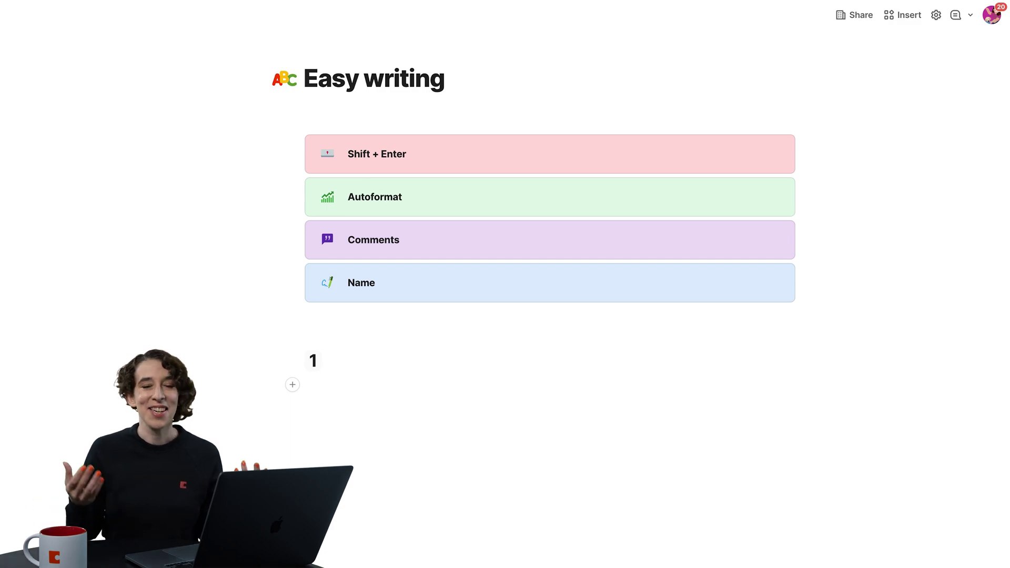
In the expanded editor, move the AND Category = Product condition onto its own line
right_click(314, 361)
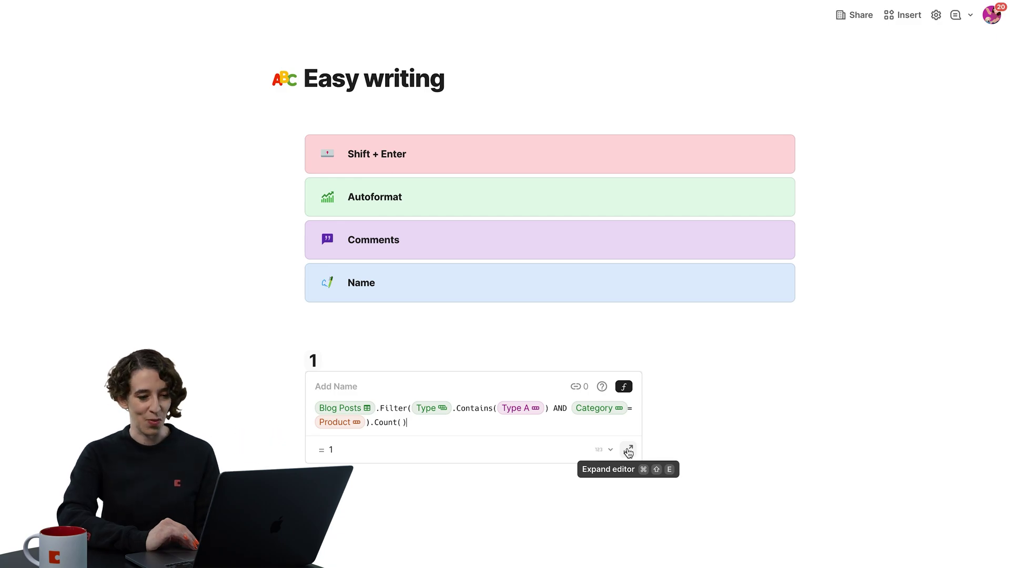
click(628, 452)
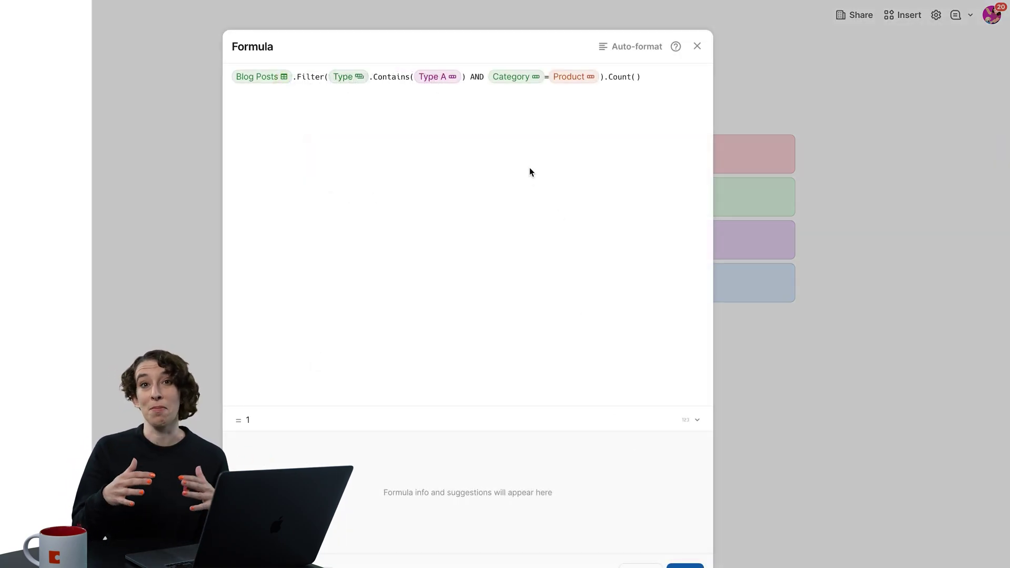
click(473, 78)
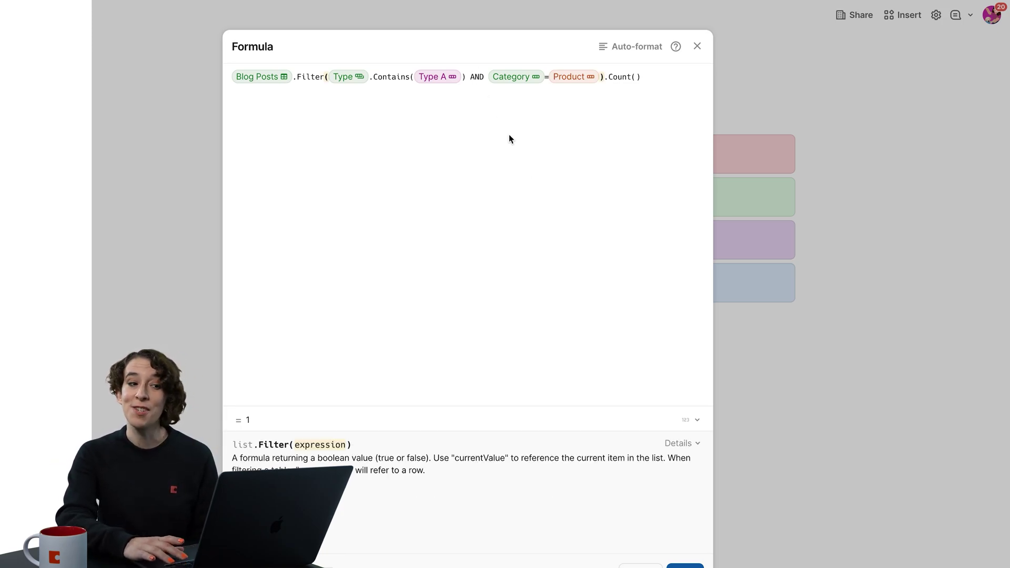
key(Return)
key(Return)
key(Return)
key(Return)
key(Return)
key(Return)
key(Return)
key(Return)
key(Return)
key(Return)
key(Return)
key(Return)
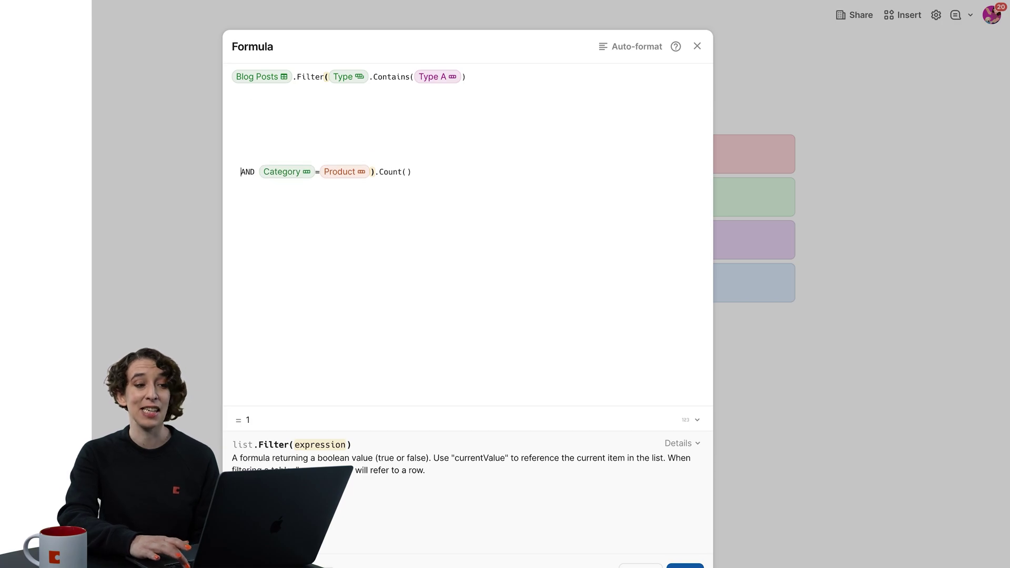
key(BackSpace)
key(BackSpace)
key(BackSpace)
key(BackSpace)
key(BackSpace)
key(BackSpace)
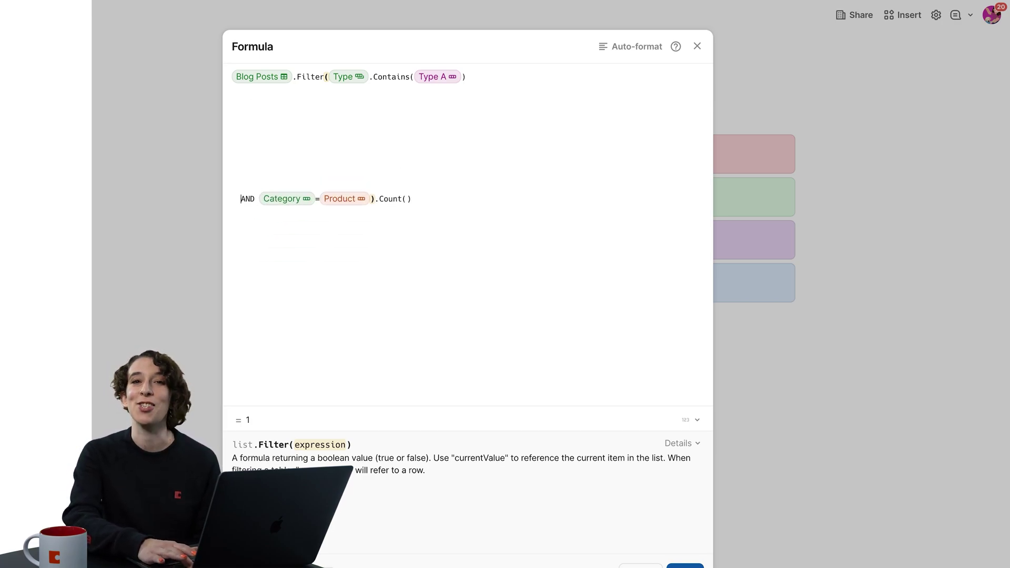
key(BackSpace)
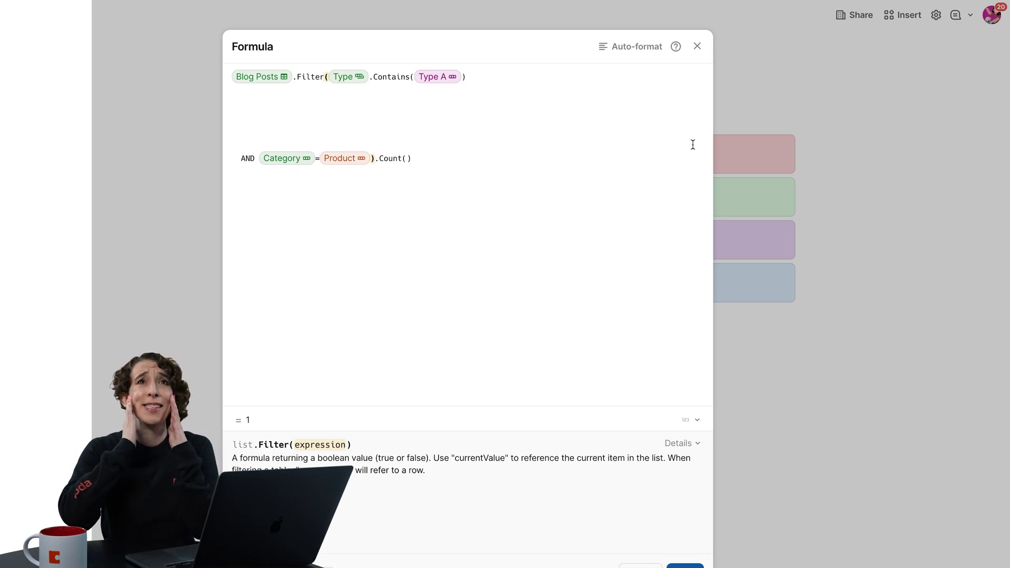
Auto-format the formula, add a // comment after Blog Posts explaining the table pull, and save
click(629, 47)
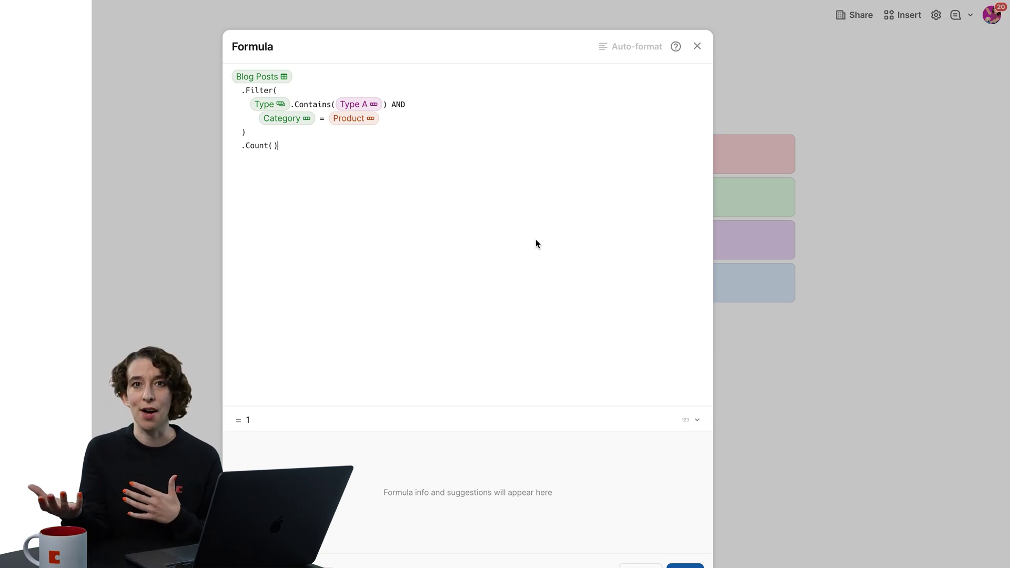
click(317, 78)
text(//)
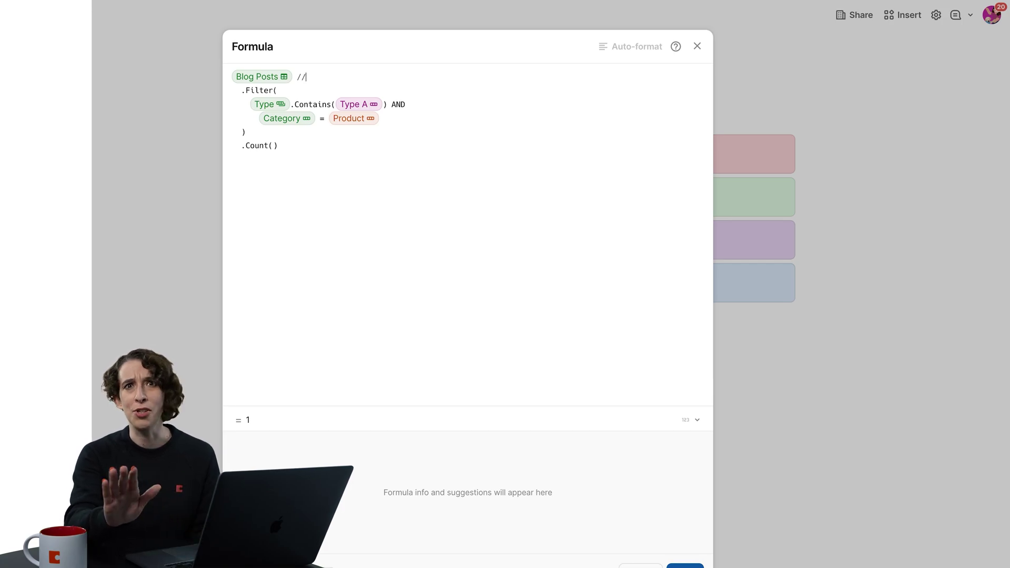
text(this)
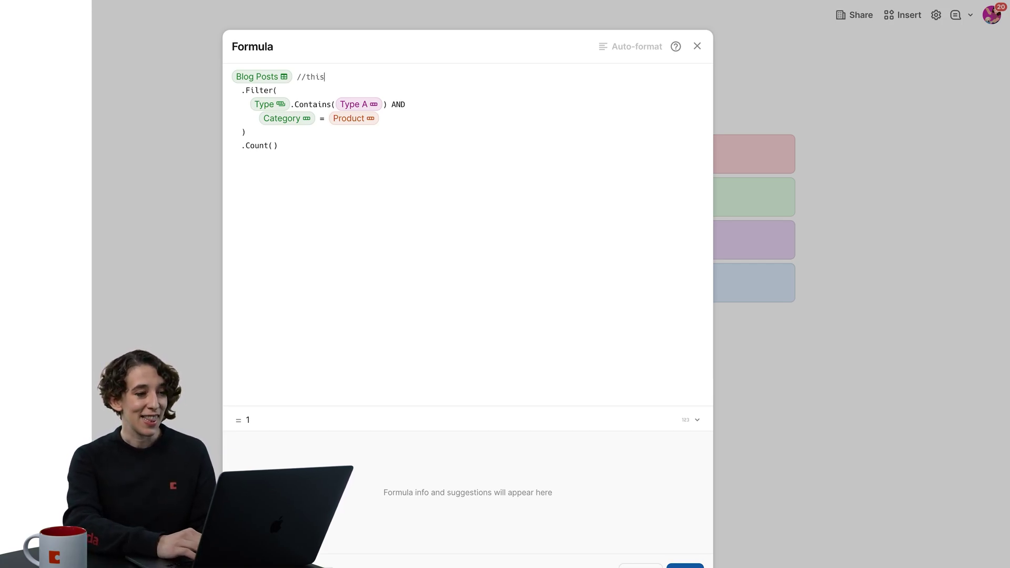
text( is the part of the )
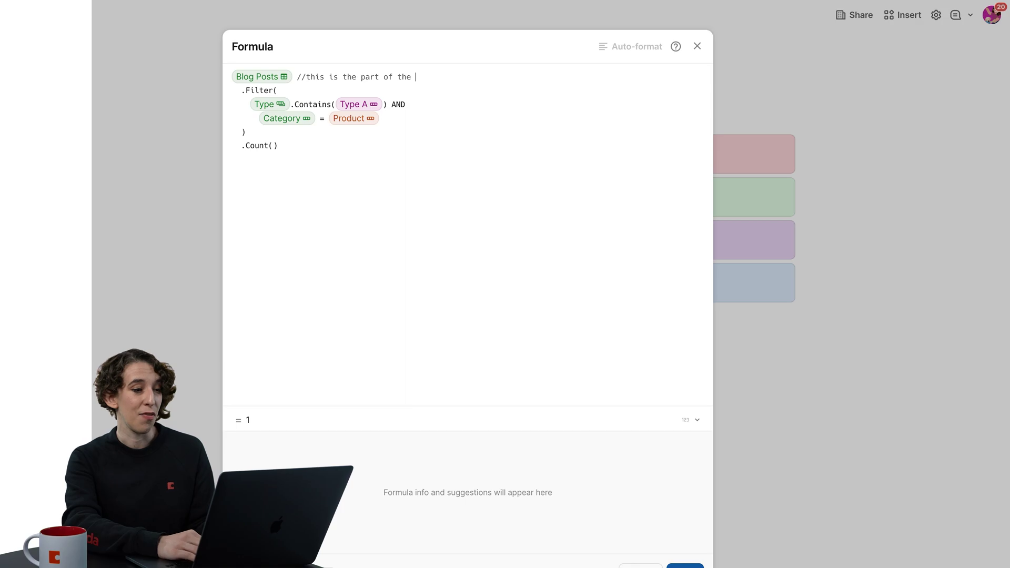
text(formula that pul)
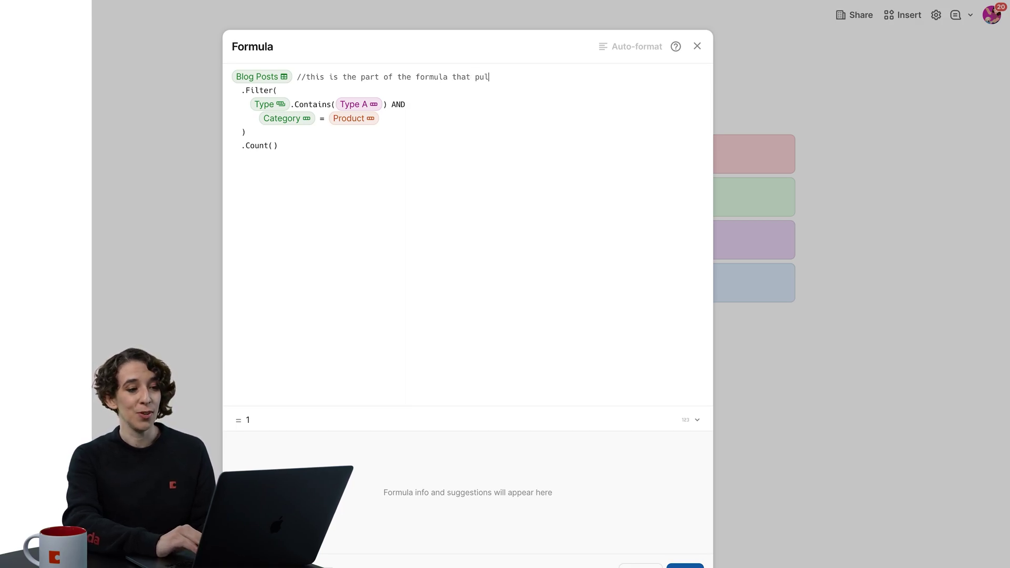
text(ls what I want )
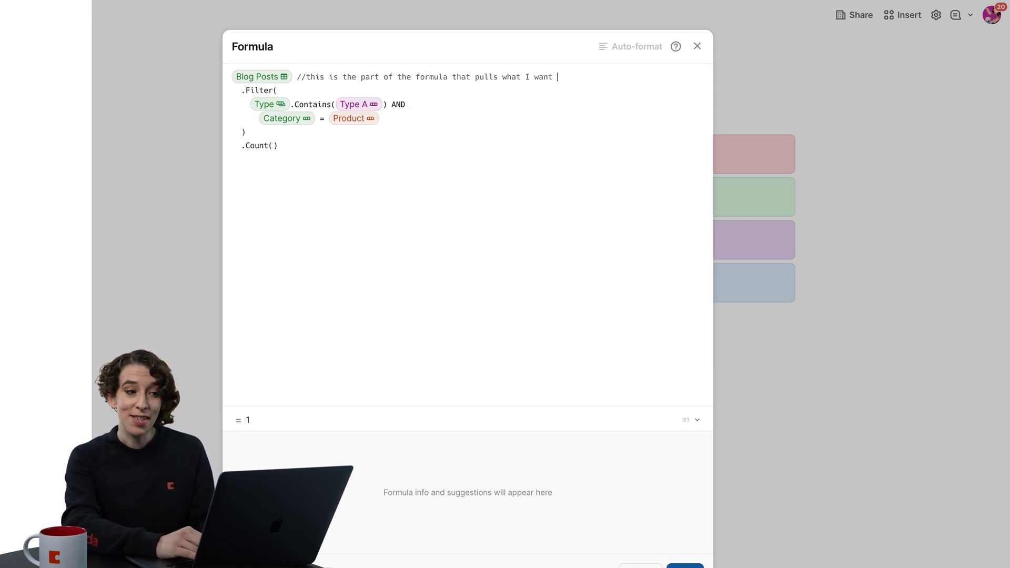
text(fromthe table)
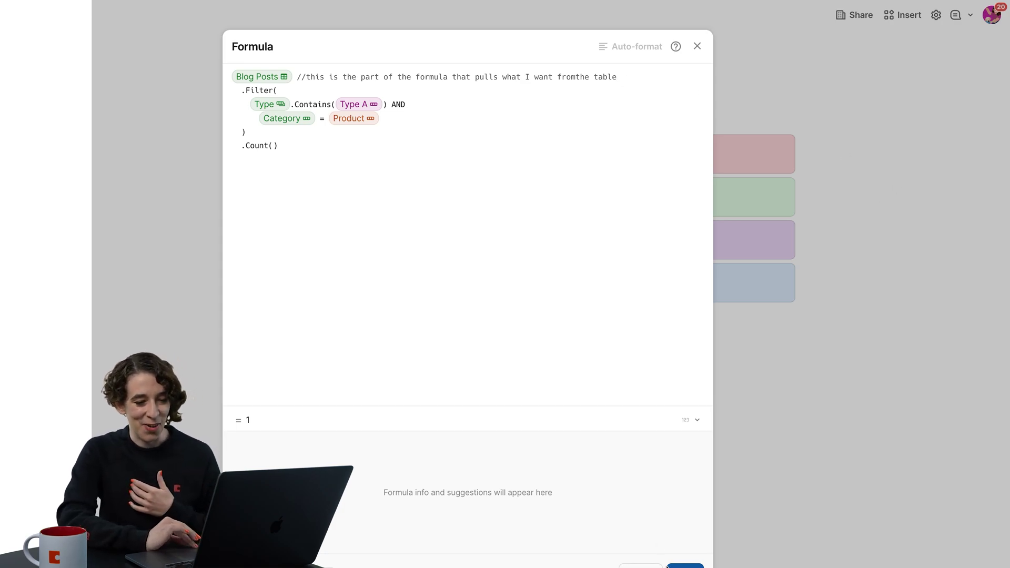
click(685, 566)
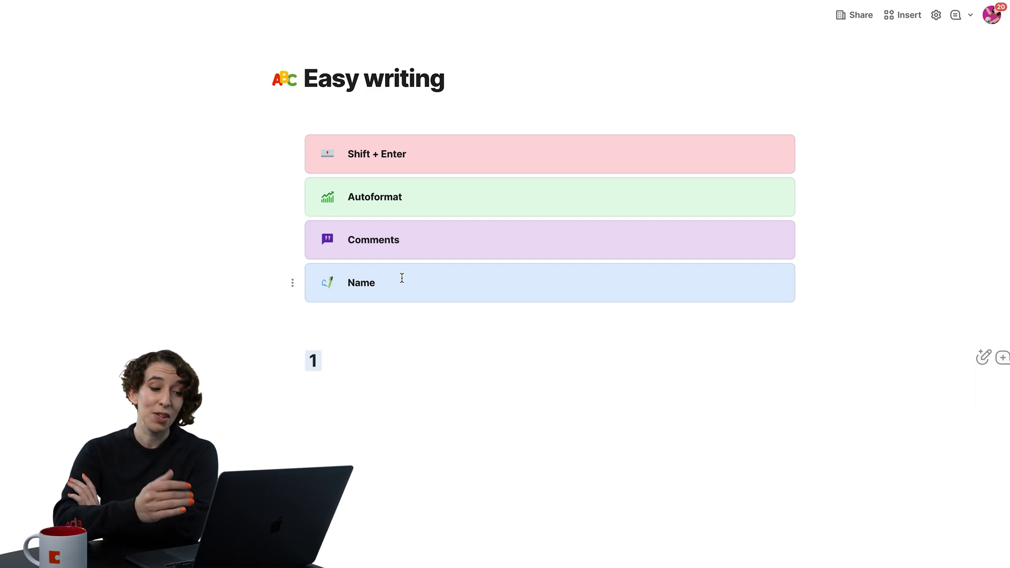
Name the formula with the author's first name plus 'cool filter formula for blog posts'
click(314, 360)
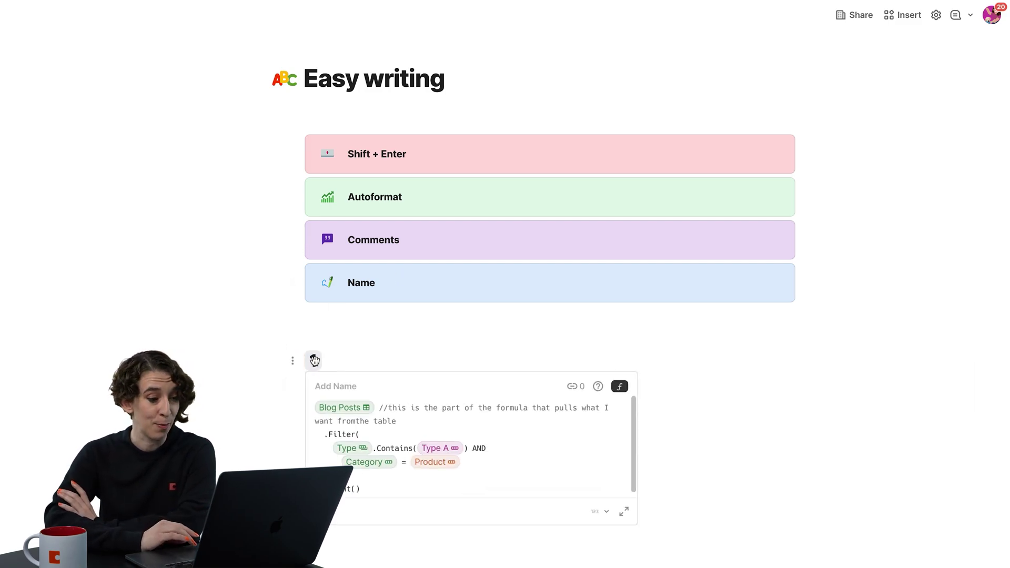
click(340, 386)
text(Maria's cool filter formula for b)
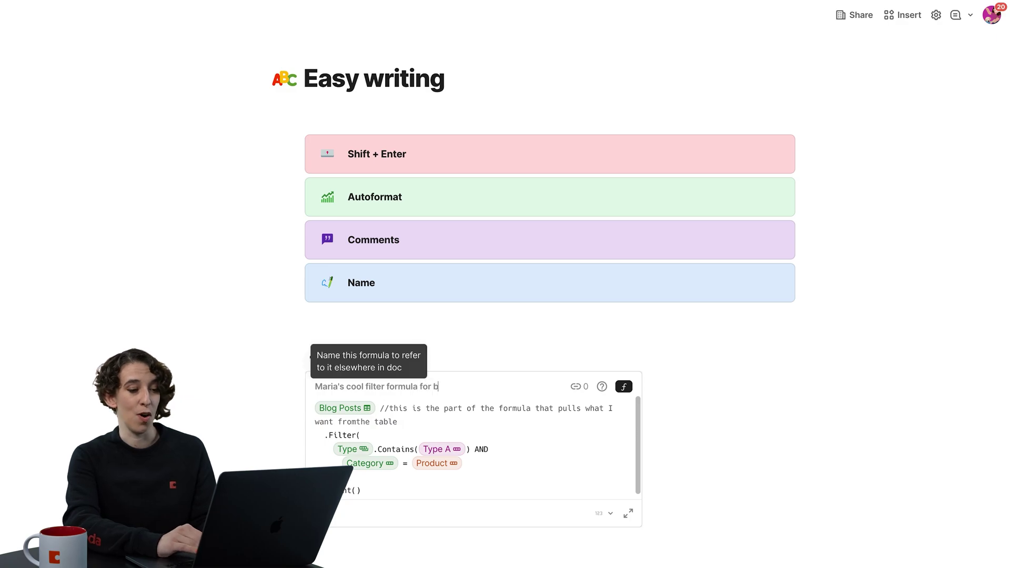
text(log posts)
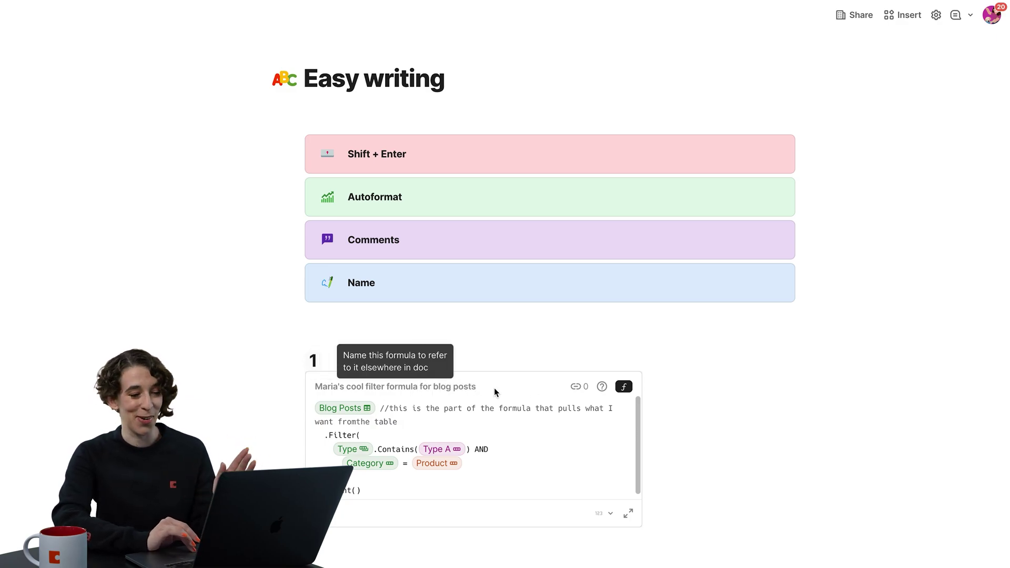
click(533, 469)
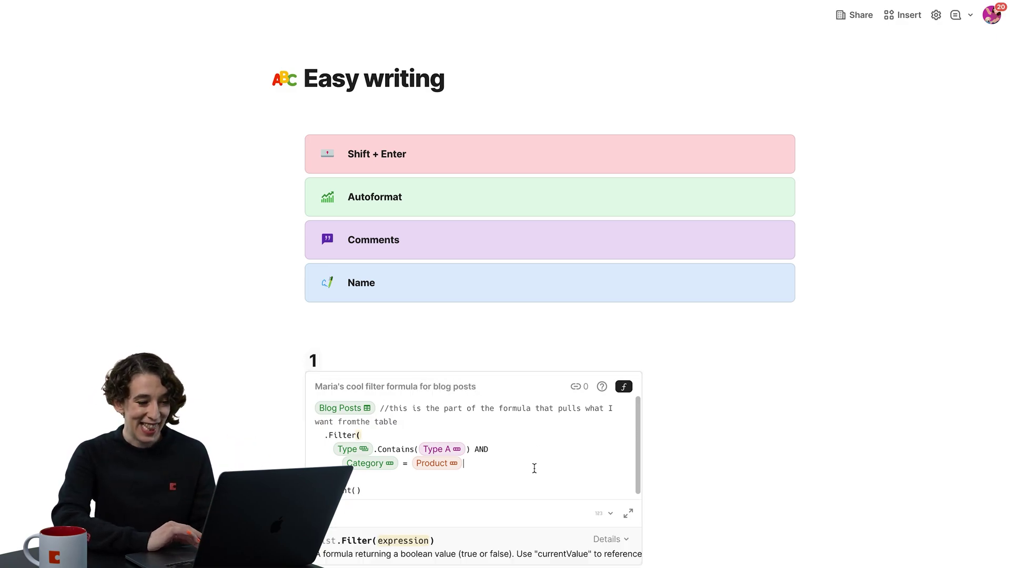
Add a formula on the line below that references the named filter formula, returning 1
click(761, 474)
key(equal)
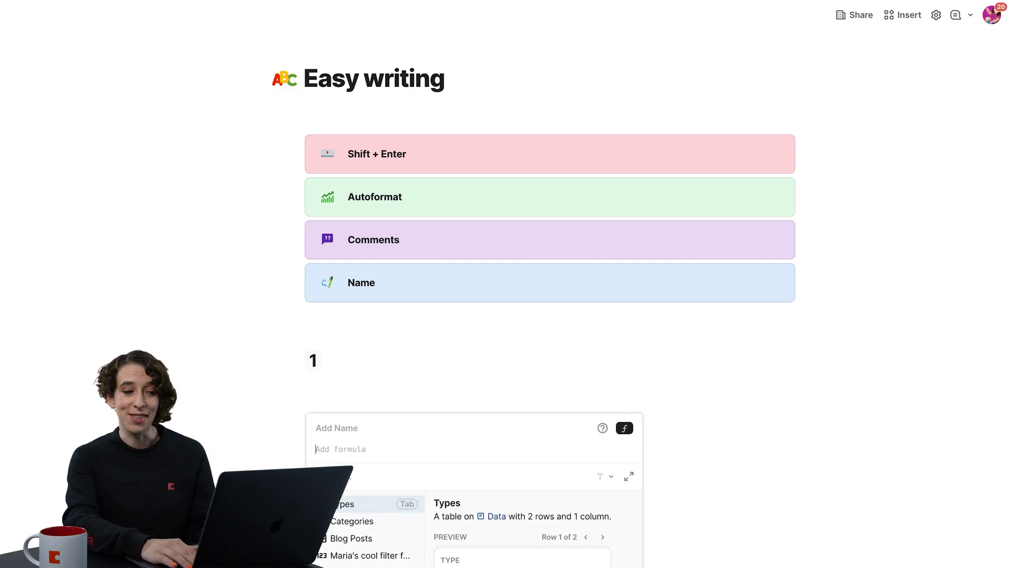
text(ma)
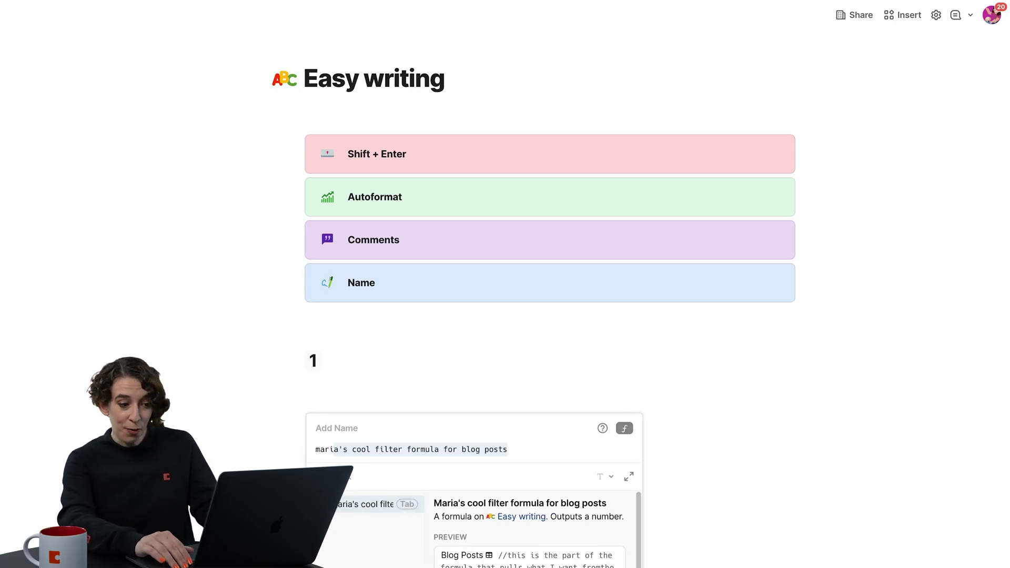
text(ri)
key(Tab)
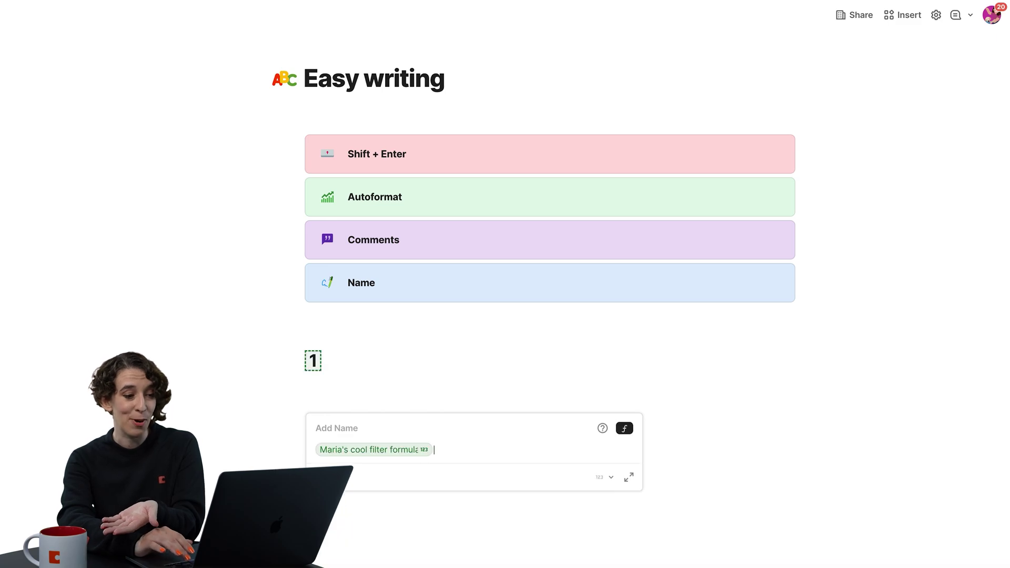
key(Return)
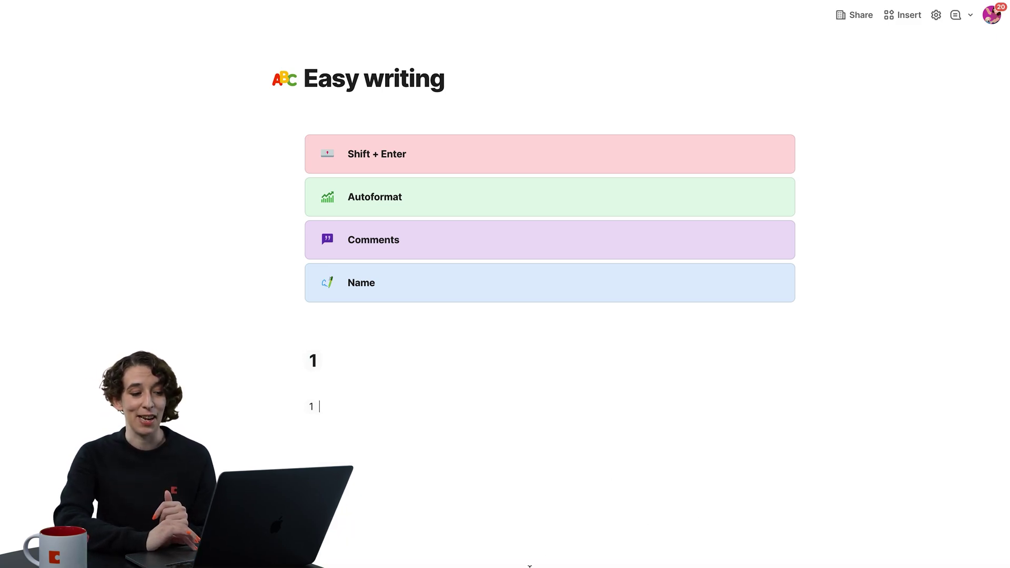